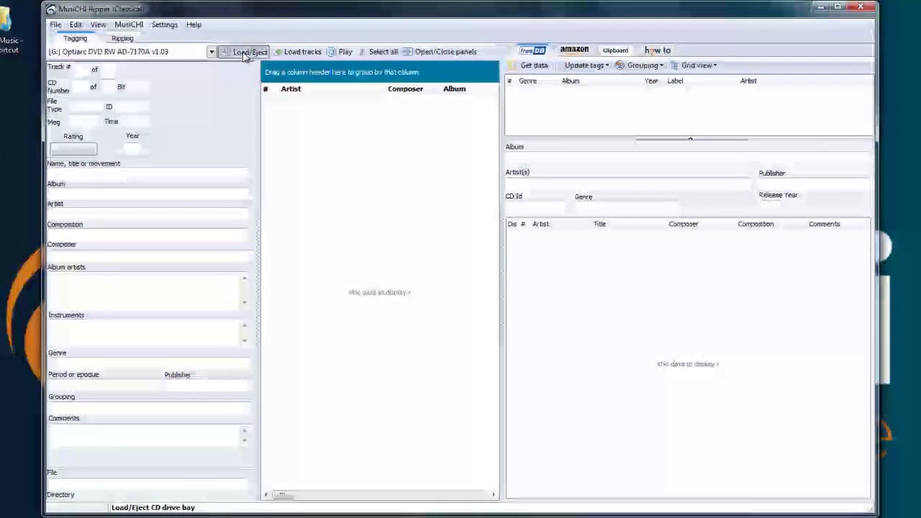
# - Read the 10-track CD and widen the track list panel to show the L'indispensable (CD 2) freeDB match
pyautogui.click(245, 53)
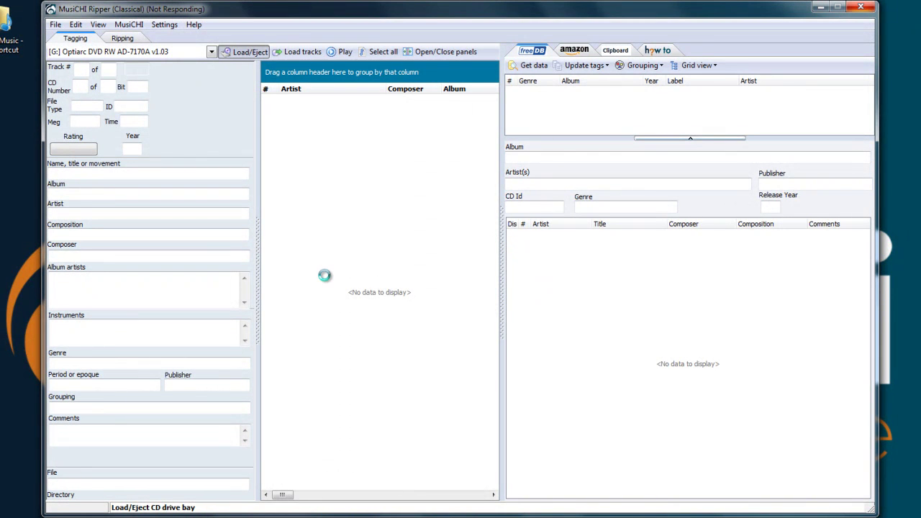
pyautogui.moveTo(501, 212); pyautogui.dragTo(648, 212)
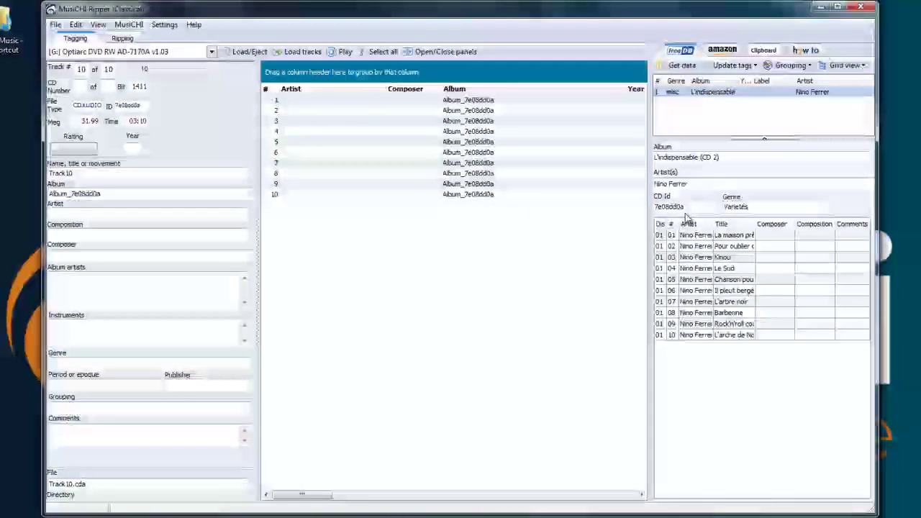
pyautogui.moveTo(702, 207); pyautogui.dragTo(658, 211)
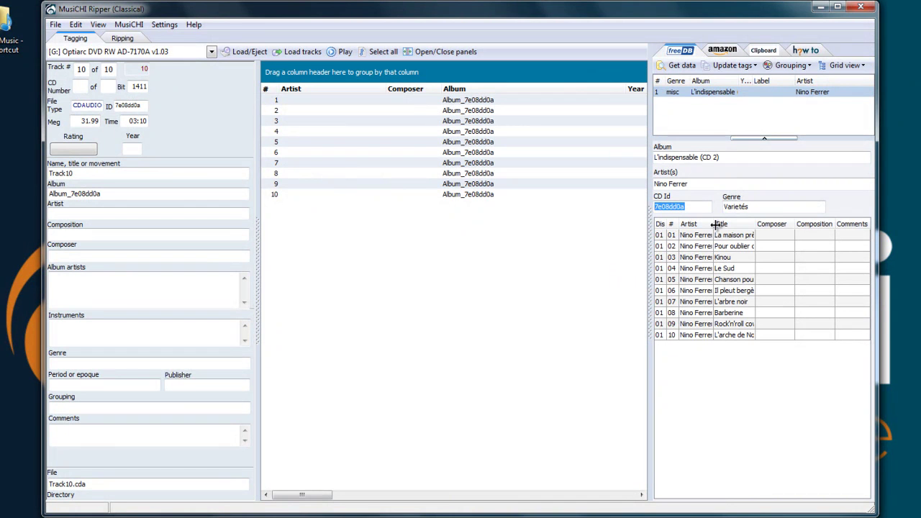
# - Search Amazon for 'L indispensable Nino Ferrer' with 'CD 2' removed from the search text
pyautogui.click(721, 51)
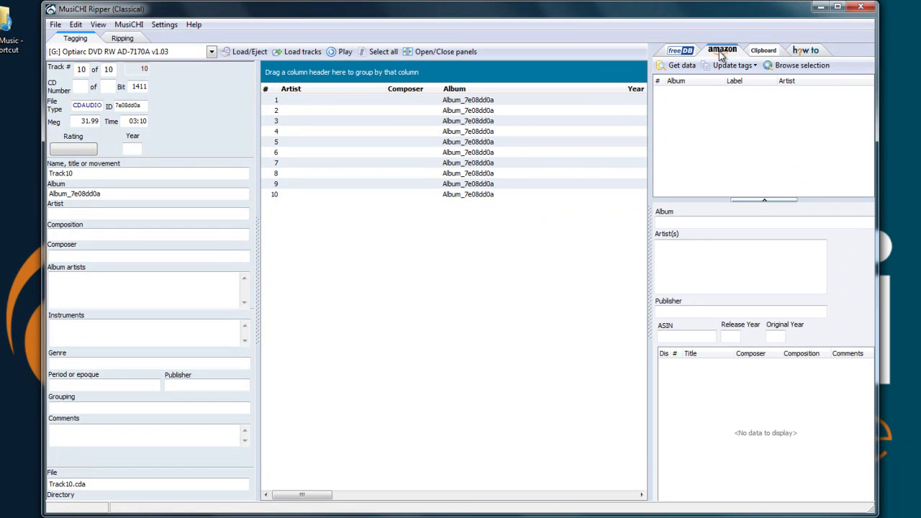
pyautogui.click(679, 66)
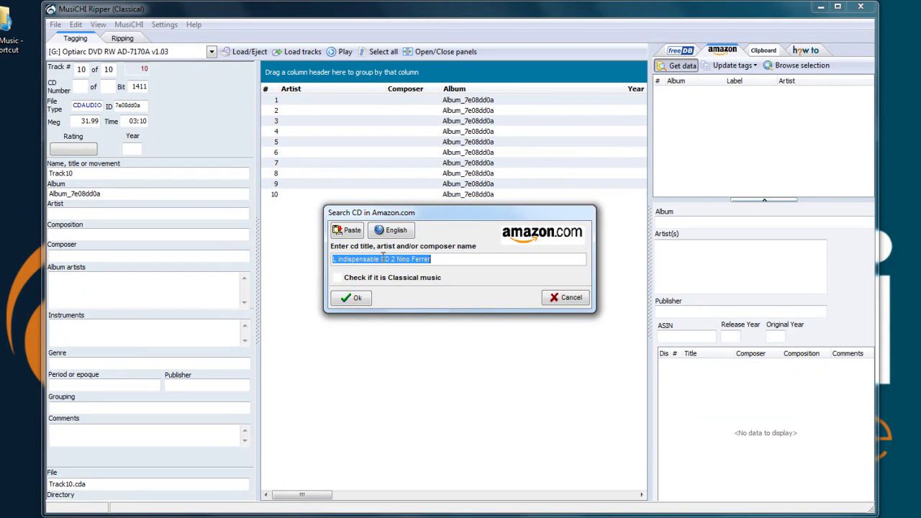
pyautogui.click(382, 259)
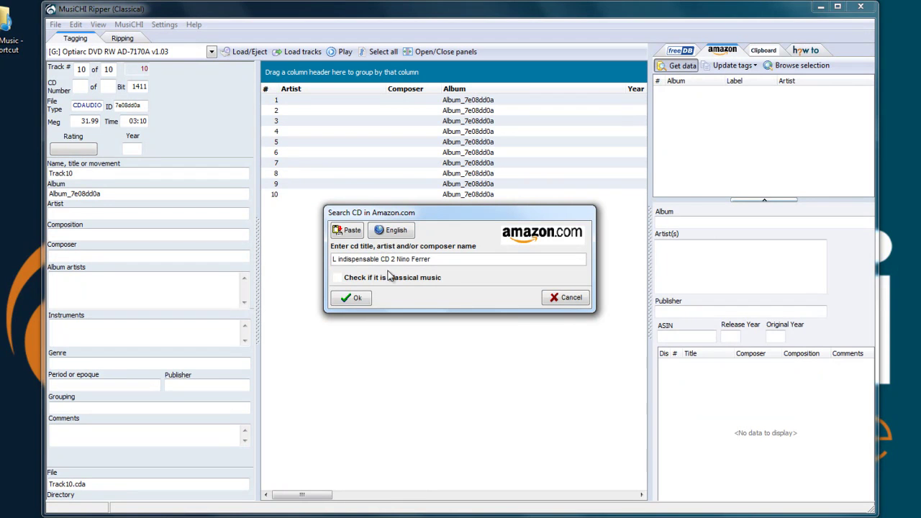
pyautogui.press('Delete')
pyautogui.press('Delete')
pyautogui.press('Delete')
pyautogui.press('Delete')
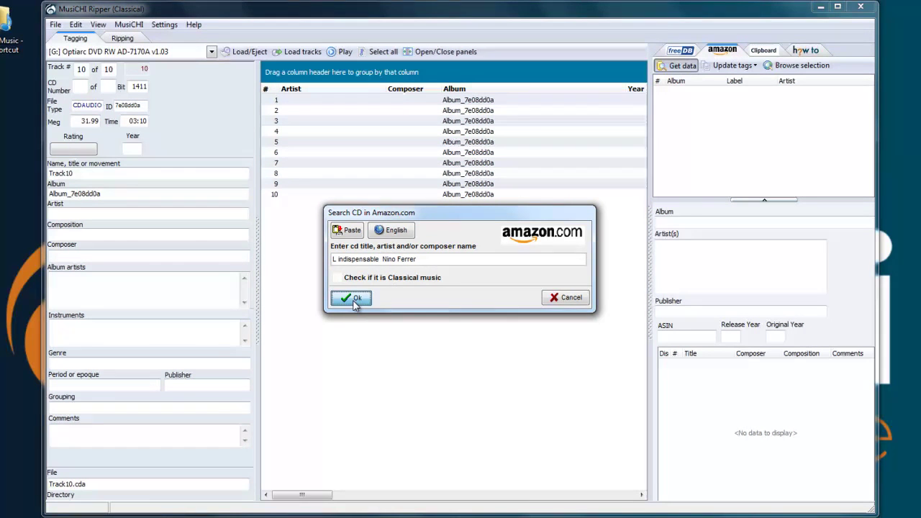
pyautogui.click(353, 299)
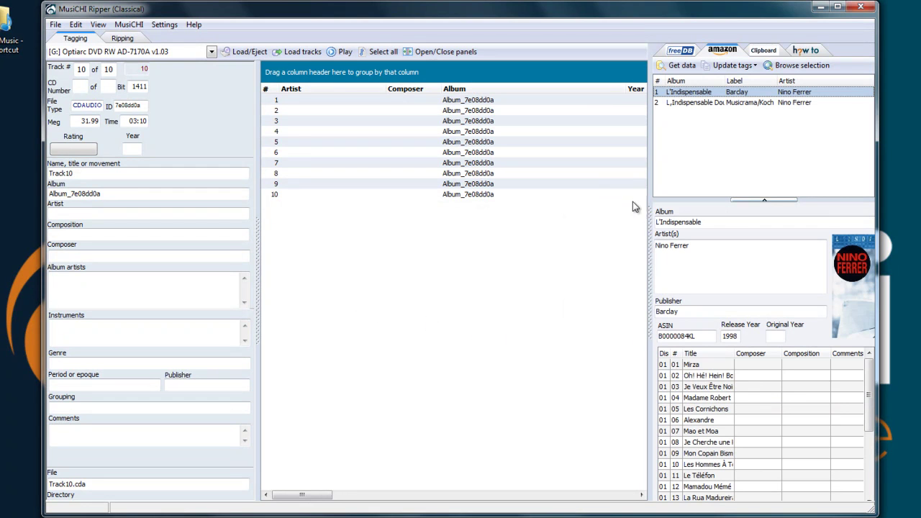
# - Group the Amazon track list by disc number and toggle the Disc 01 and Disc 02 groups
pyautogui.rightClick(735, 389)
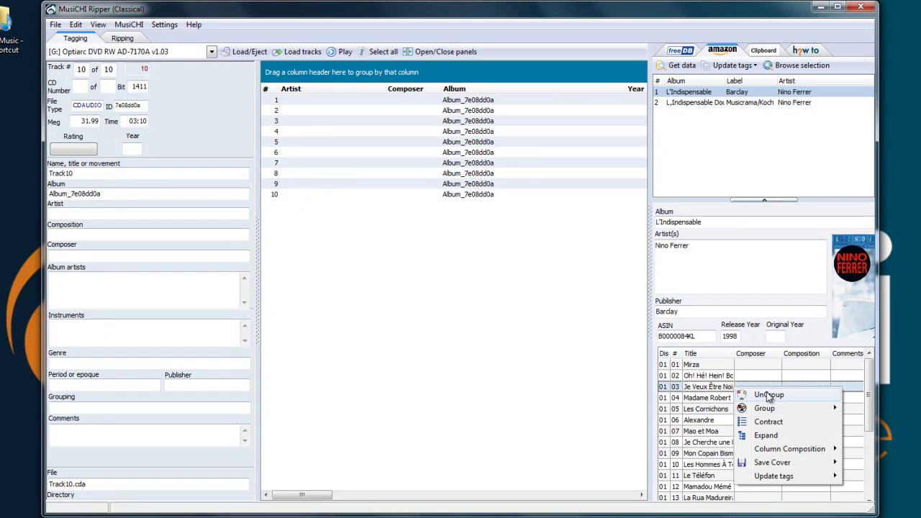
pyautogui.moveTo(768, 410)
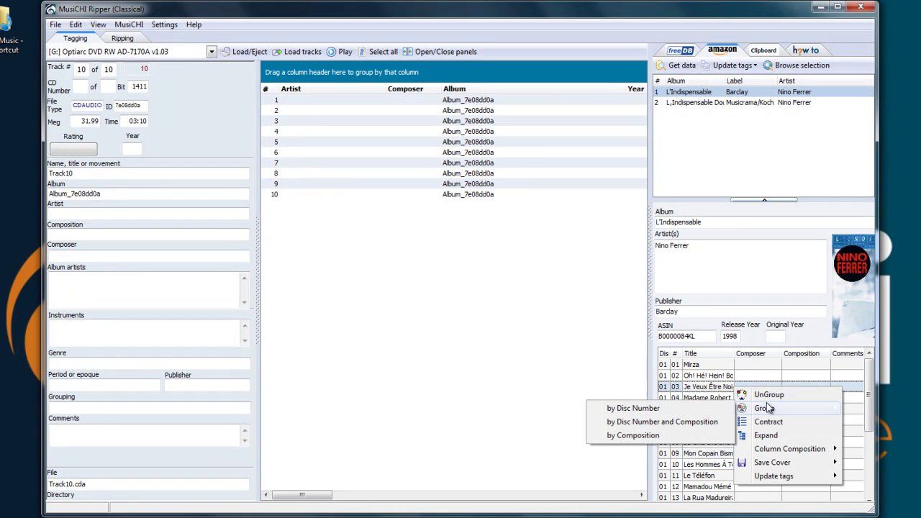
pyautogui.click(648, 408)
pyautogui.click(662, 365)
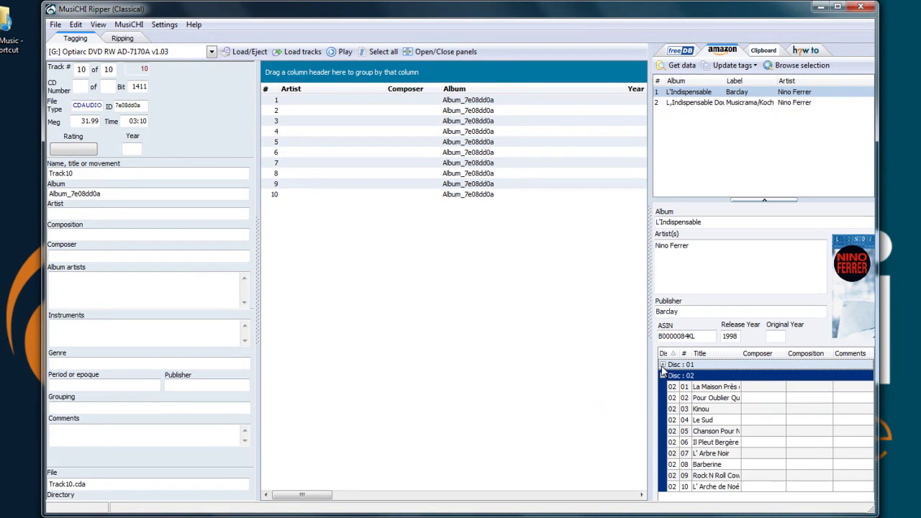
pyautogui.click(663, 377)
pyautogui.click(663, 376)
pyautogui.click(662, 365)
# - Close the track list options and return to the freeDB album data
pyautogui.rightClick(690, 388)
pyautogui.moveTo(728, 411)
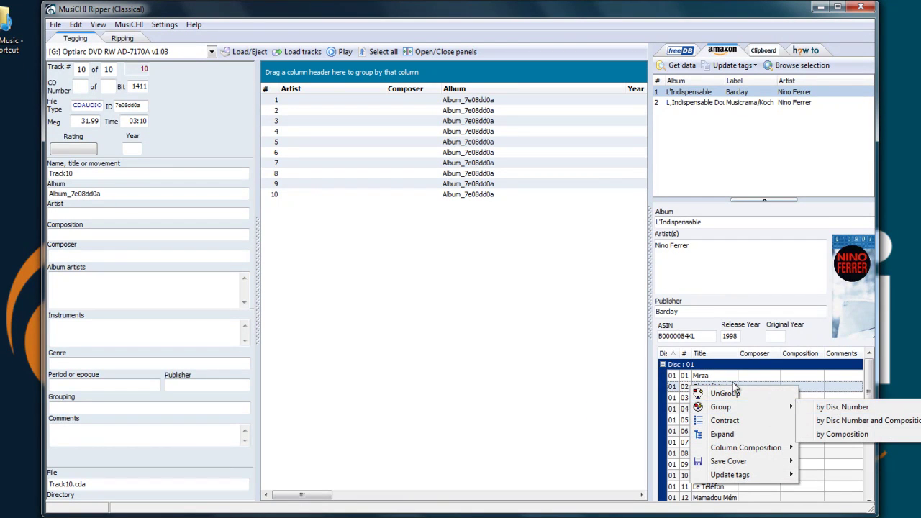
pyautogui.click(573, 351)
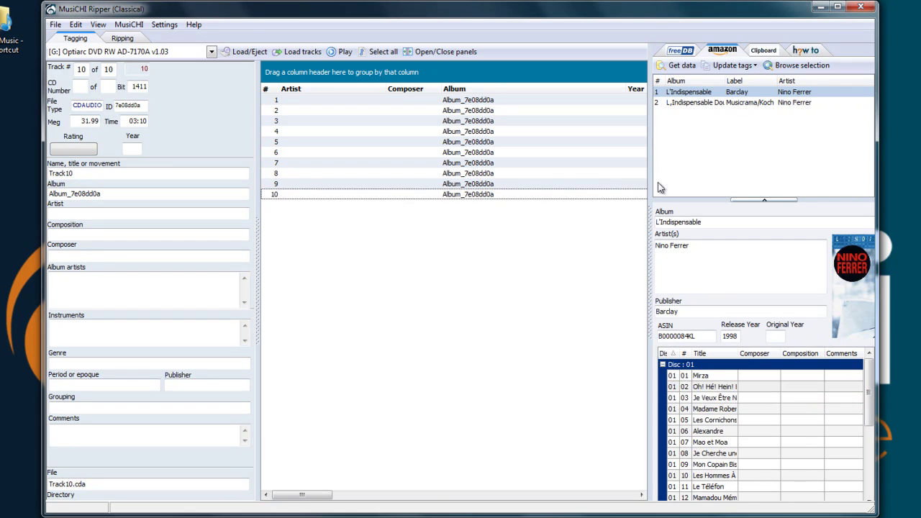
pyautogui.click(677, 52)
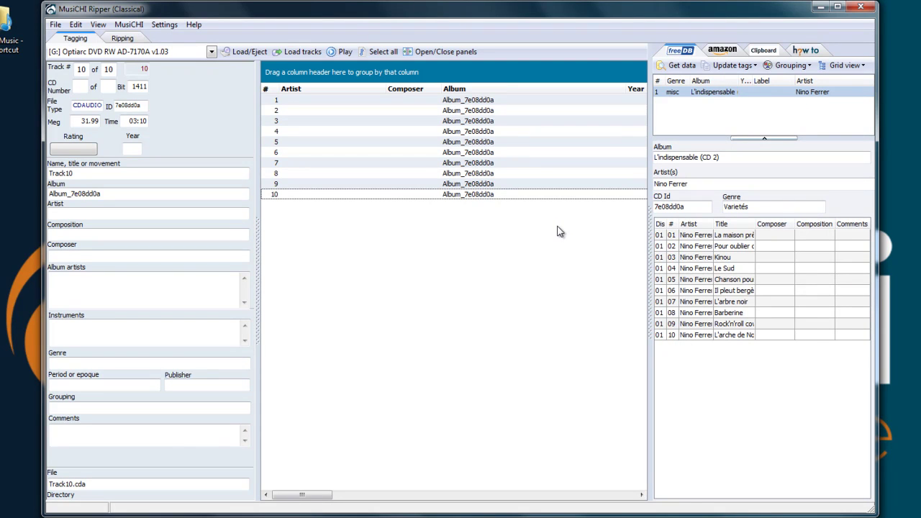
# - Select CD tracks 1–10 and update all tags from Amazon's disc 2 L'Indispensable data, 1998, with cover
pyautogui.click(723, 52)
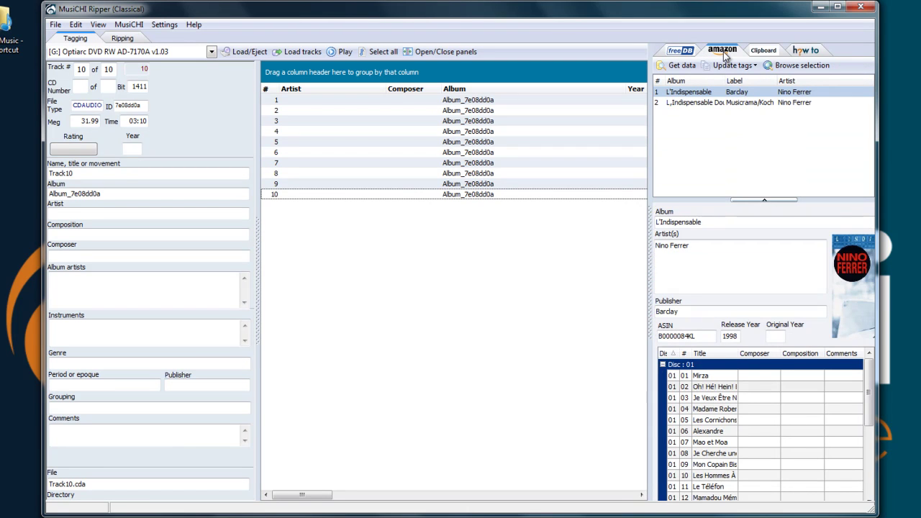
pyautogui.click(662, 365)
pyautogui.click(708, 420)
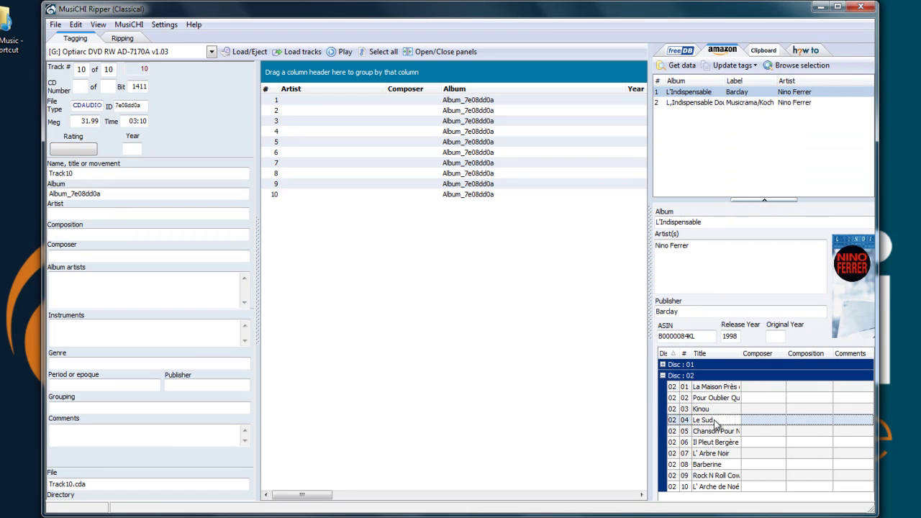
pyautogui.click(398, 104)
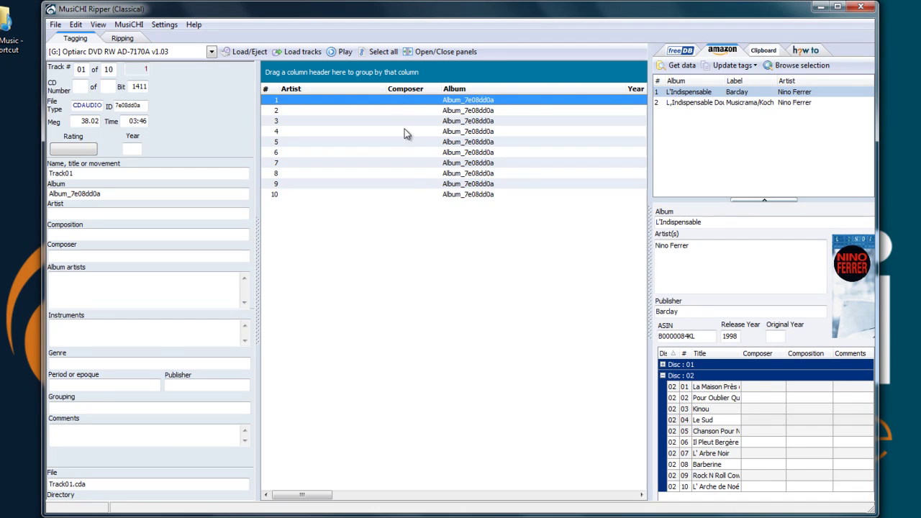
pyautogui.keyDown('shift'); pyautogui.click(415, 195); pyautogui.keyUp('shift')
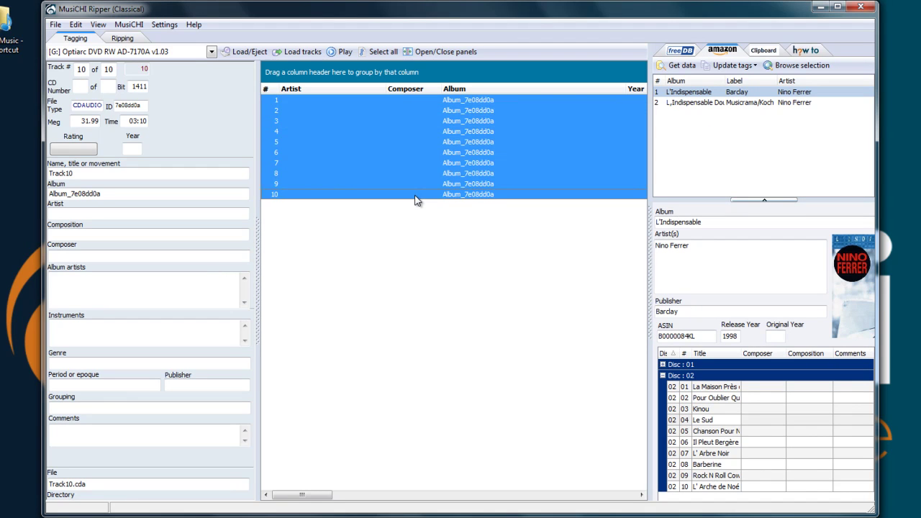
pyautogui.click(716, 66)
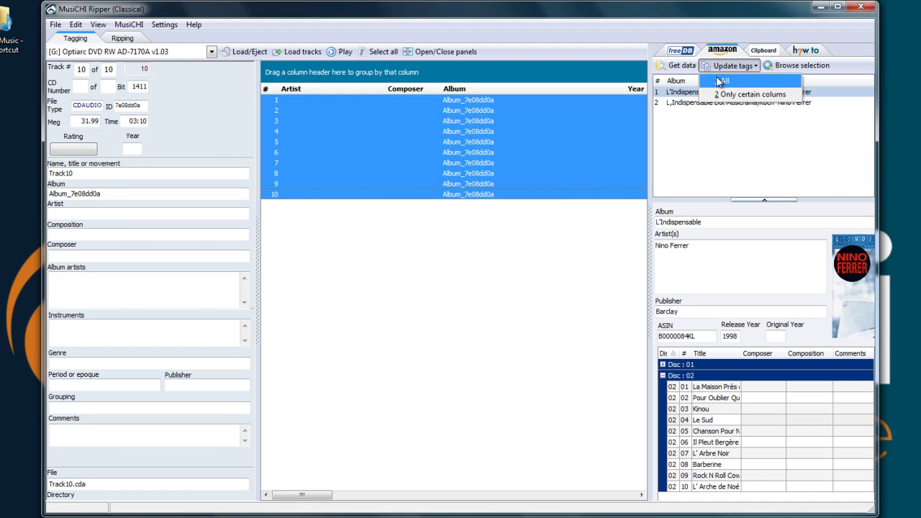
pyautogui.click(719, 81)
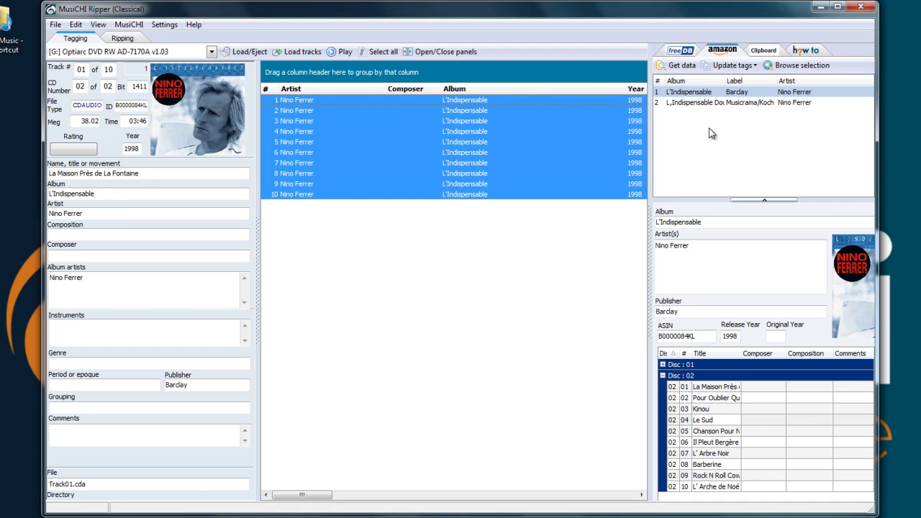
pyautogui.click(733, 66)
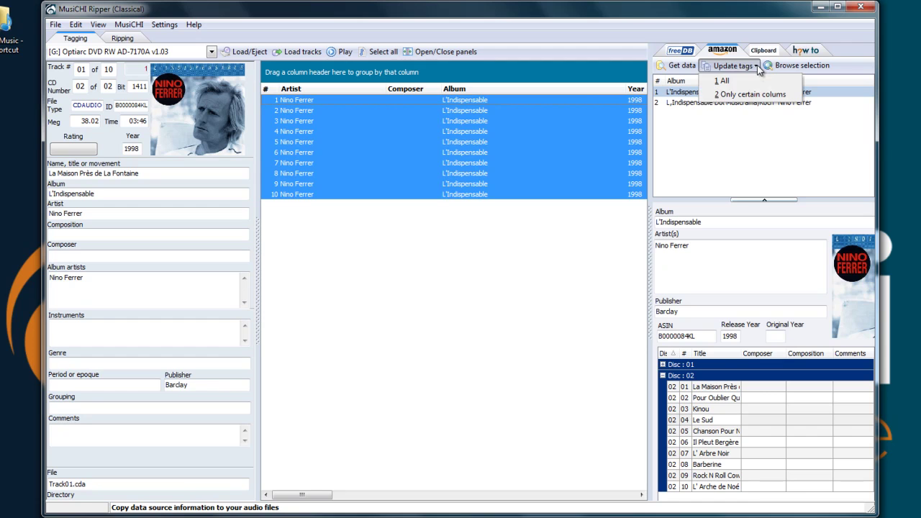
pyautogui.click(744, 95)
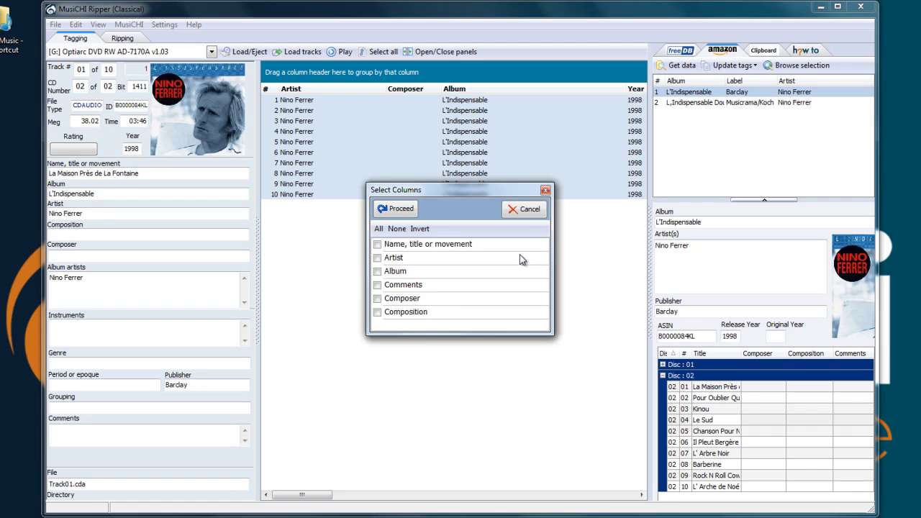
pyautogui.click(528, 209)
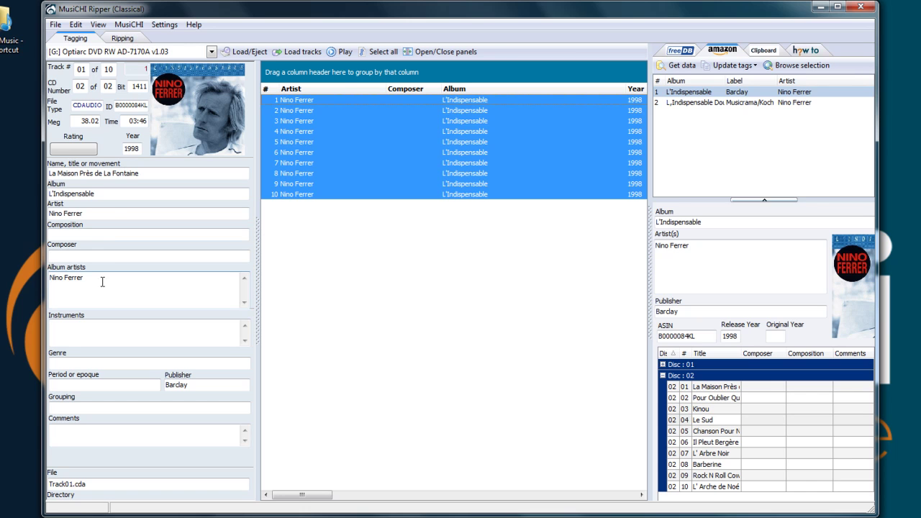
pyautogui.moveTo(97, 195); pyautogui.dragTo(38, 186)
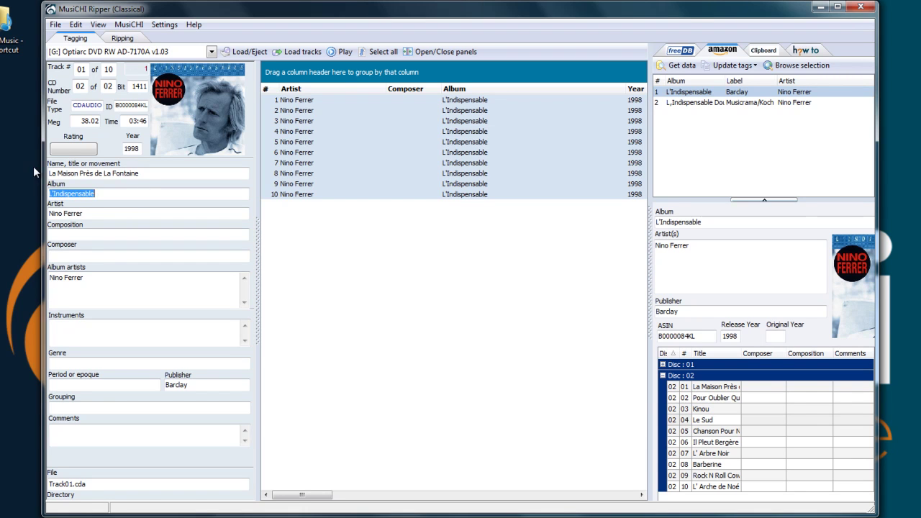
pyautogui.doubleClick(79, 86)
pyautogui.doubleClick(106, 86)
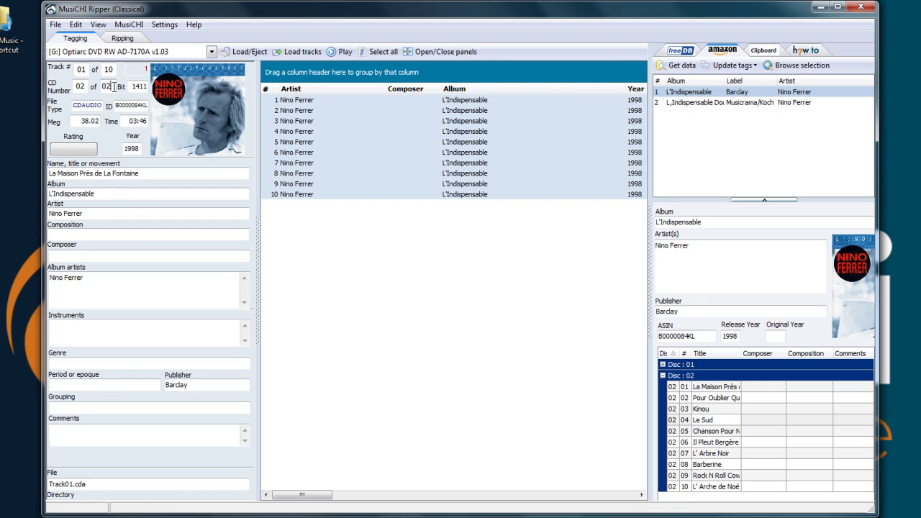
# - Set the rip output to Mp3 at Highest variable rate (VBR 0)
pyautogui.click(122, 38)
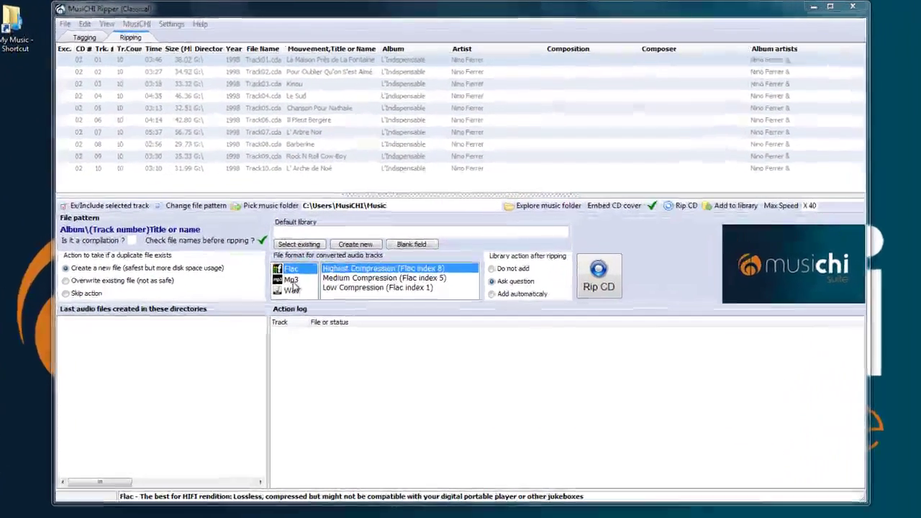
pyautogui.click(324, 237)
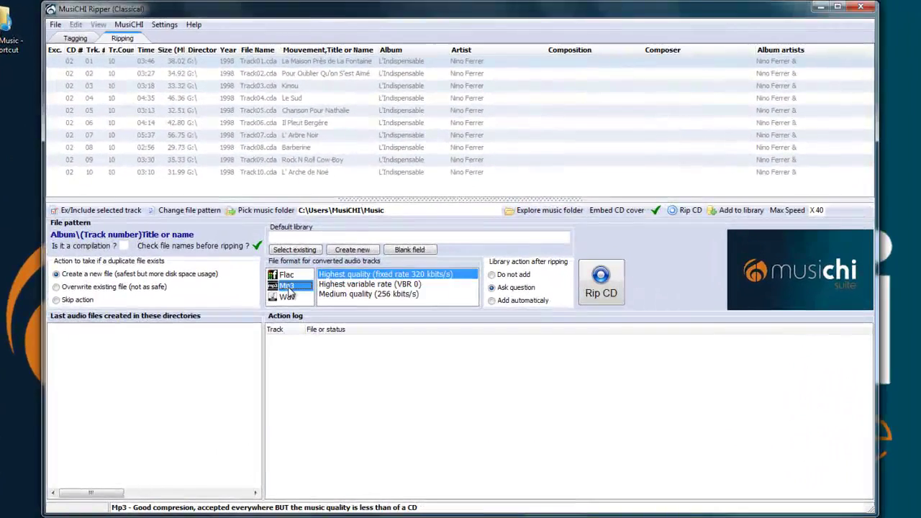
pyautogui.click(361, 285)
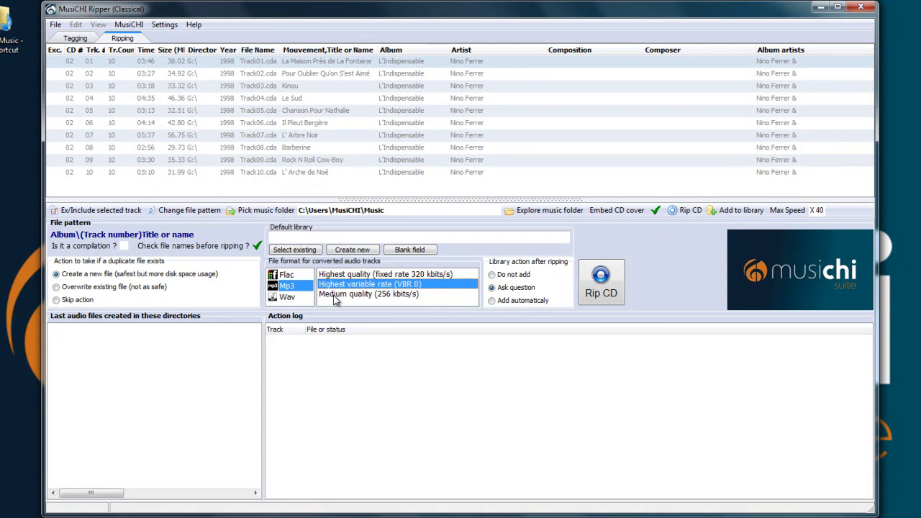
pyautogui.click(411, 211)
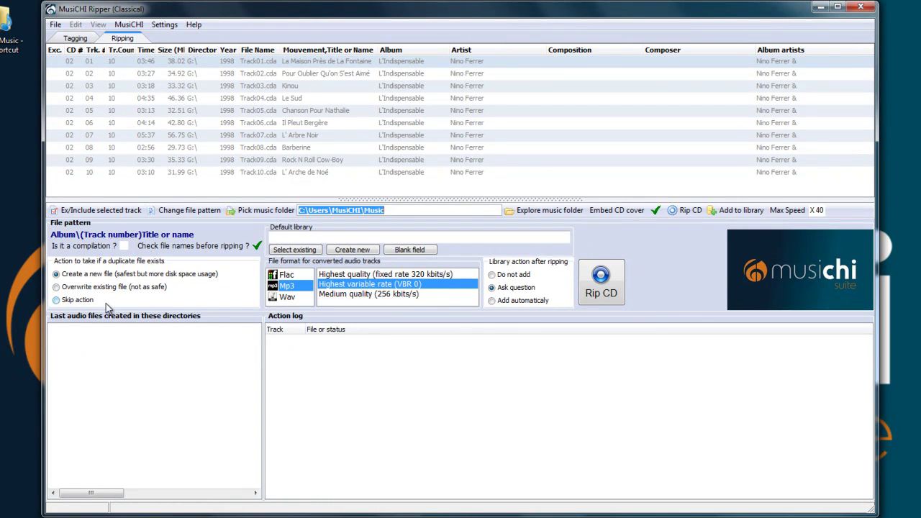
# - Change the duplicate-file action from skipping to 'Overwrite existing file (not as safe)'
pyautogui.click(58, 301)
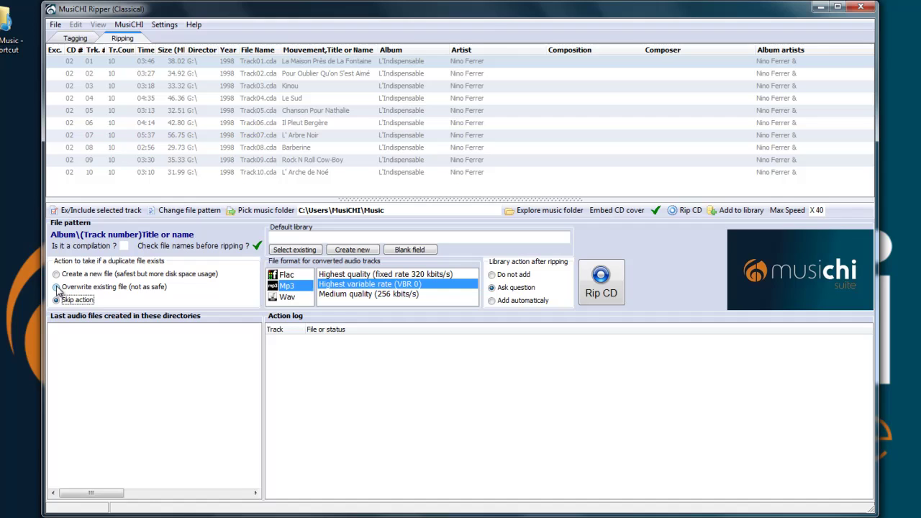
pyautogui.click(57, 287)
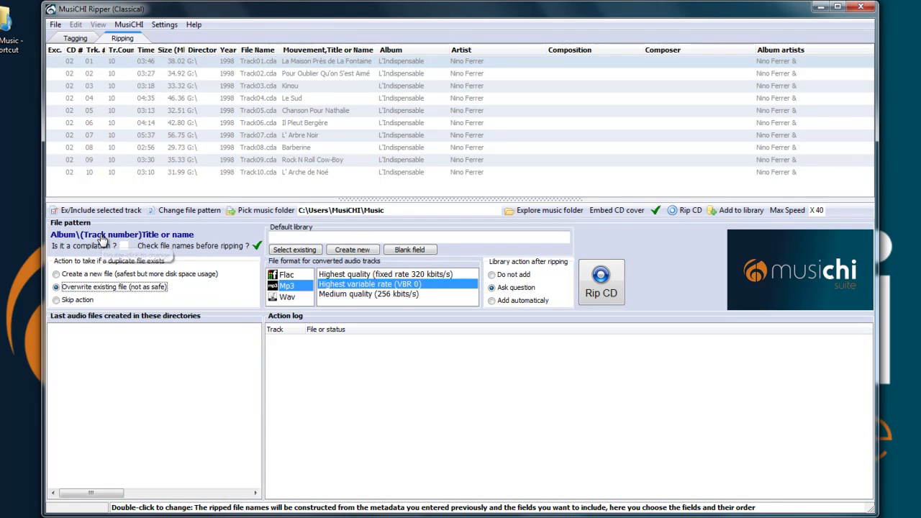
# - Set the file pattern to Artist\Album\CDCD number\(Track number)Title or name and save it
pyautogui.click(176, 210)
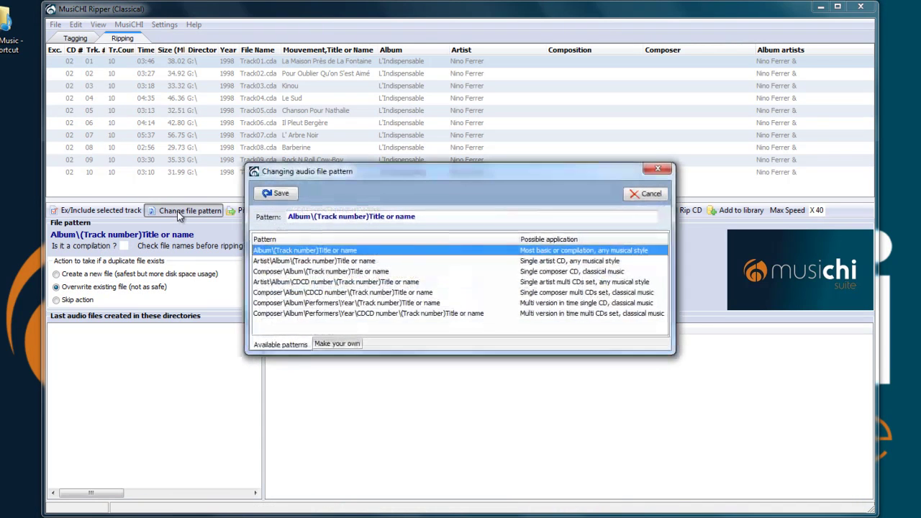
pyautogui.click(289, 282)
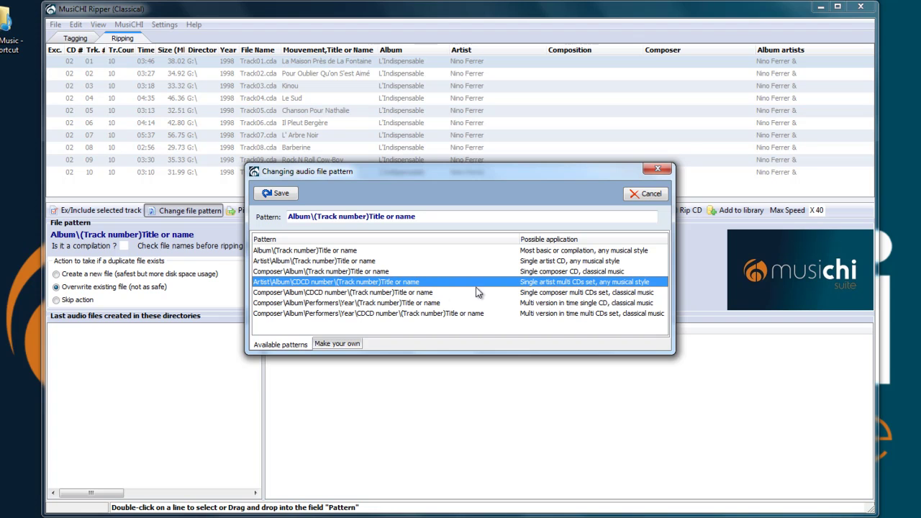
pyautogui.doubleClick(314, 283)
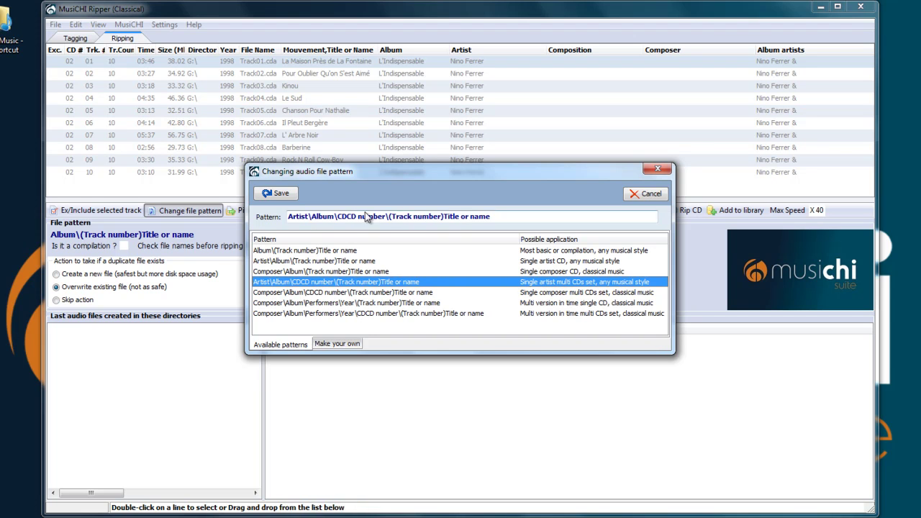
pyautogui.click(273, 194)
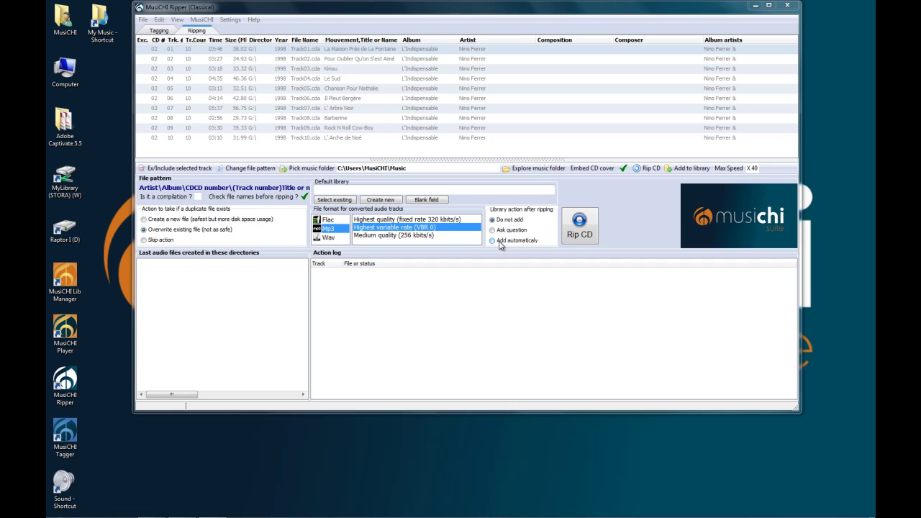
# - Clear the Default library path, dropping MUSICHITEST.FDB, and choose 'Do not add' for ripped tracks
pyautogui.click(493, 241)
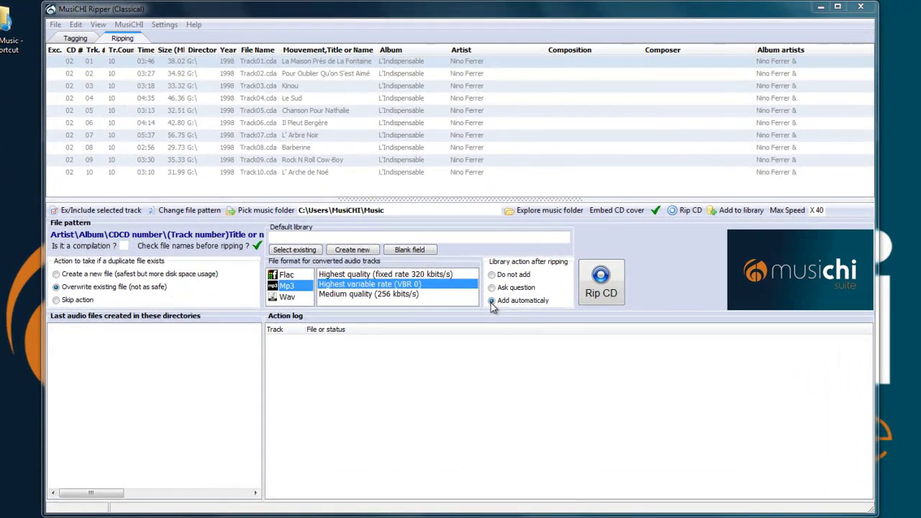
pyautogui.doubleClick(210, 203)
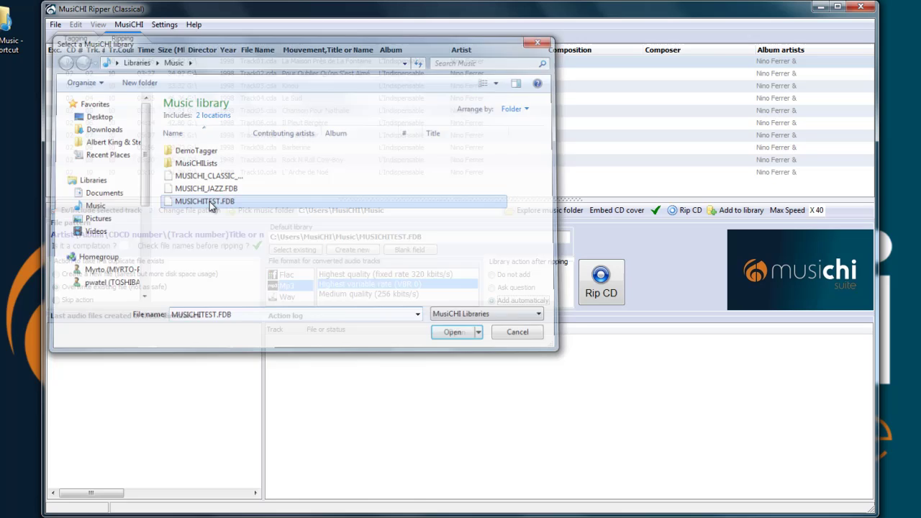
pyautogui.moveTo(423, 236); pyautogui.dragTo(270, 240)
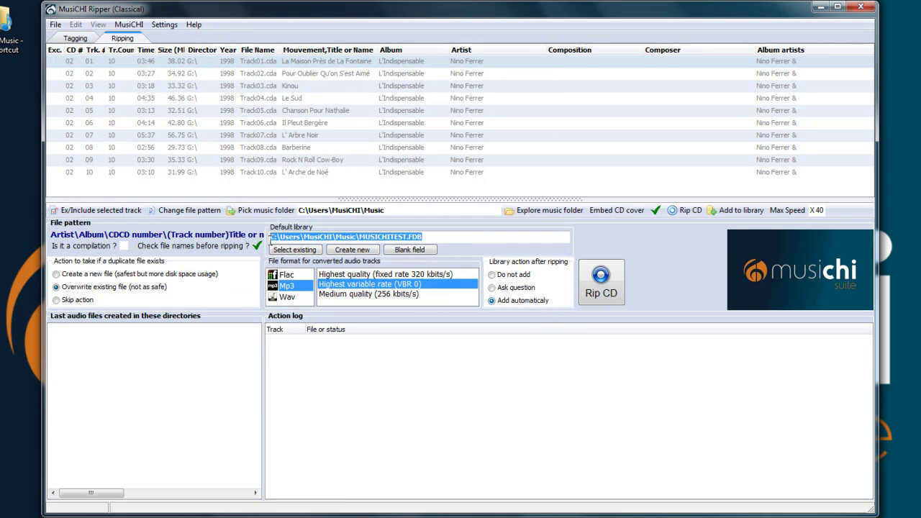
pyautogui.click(409, 249)
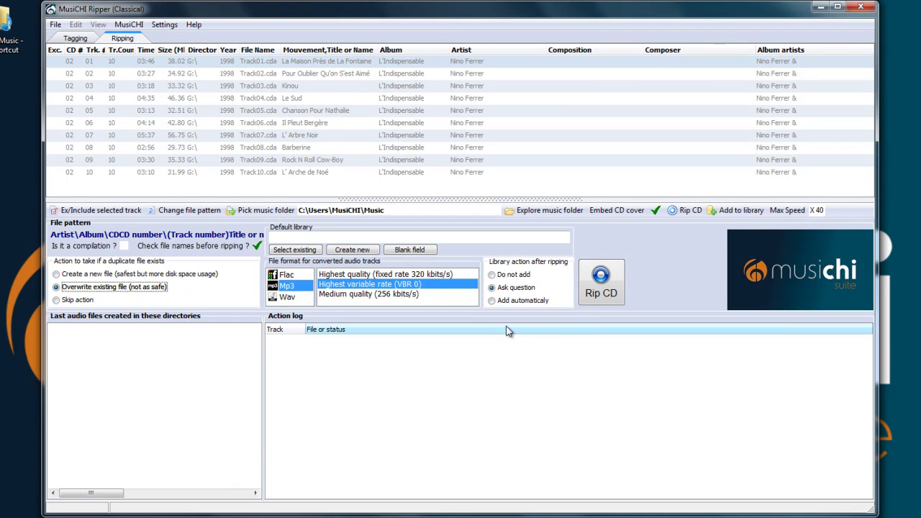
pyautogui.click(492, 287)
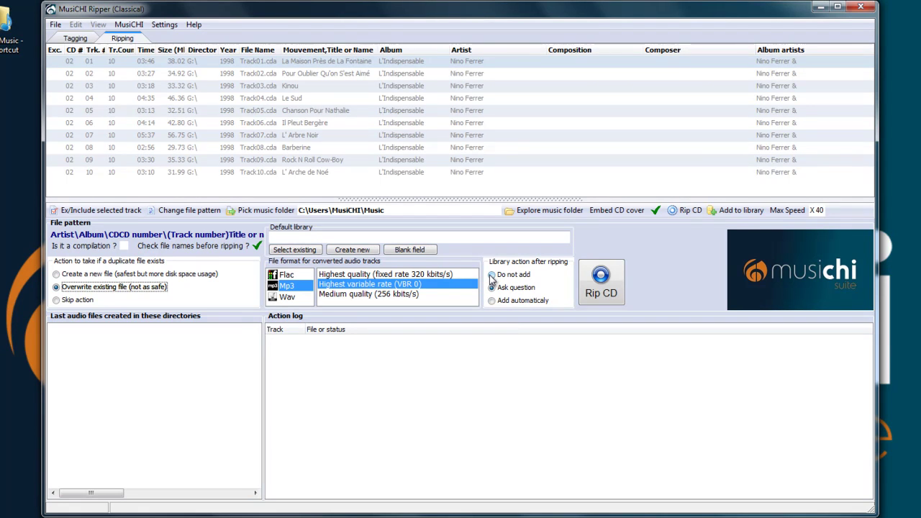
pyautogui.click(492, 275)
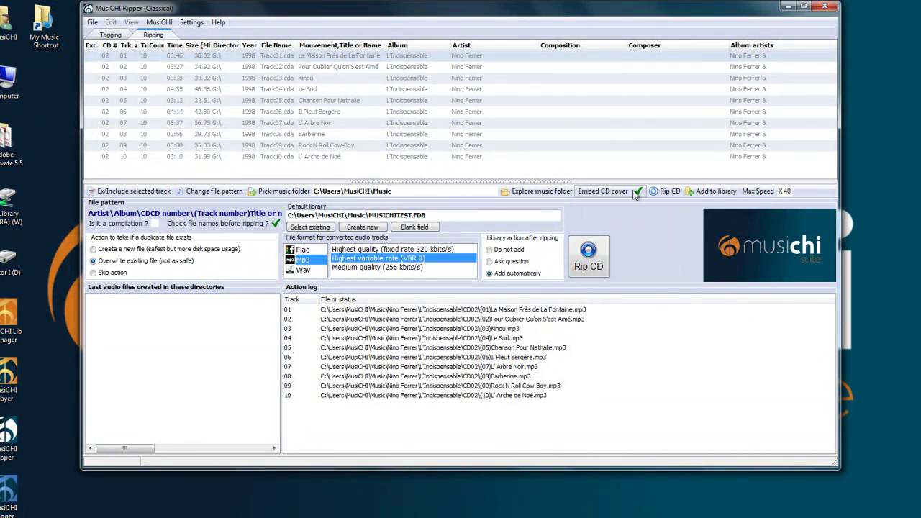
pyautogui.click(107, 35)
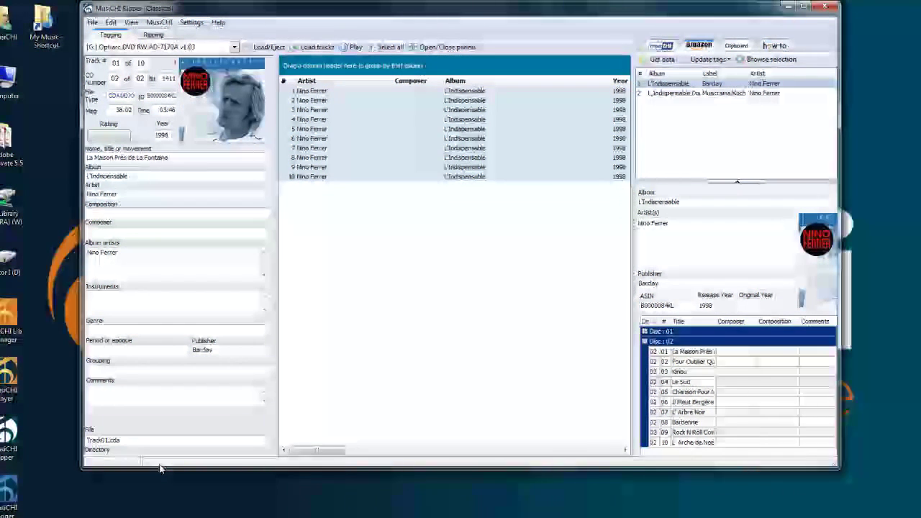
pyautogui.moveTo(158, 464); pyautogui.dragTo(76, 488)
pyautogui.click(159, 480)
pyautogui.hotkey('shift', 'End')
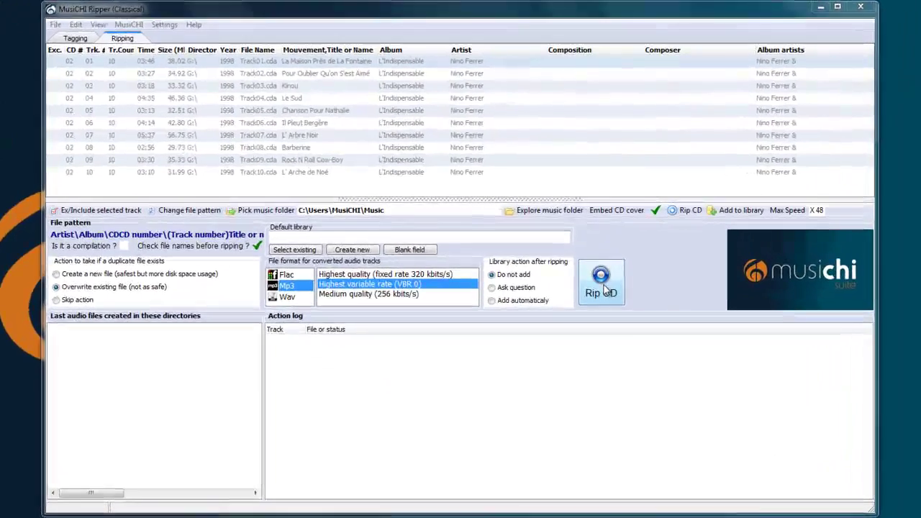
# - Preview the computed file names, confirm the music root folder, and start Rip CD again
pyautogui.click(601, 258)
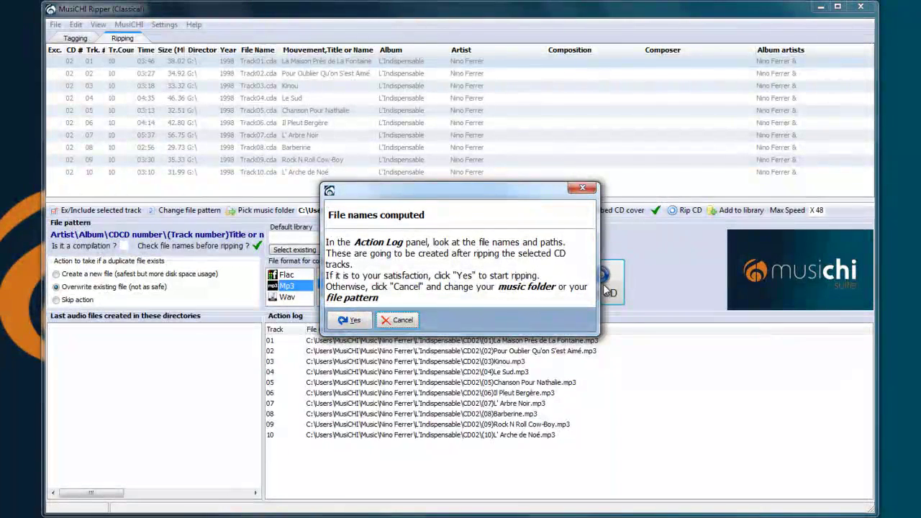
pyautogui.click(404, 321)
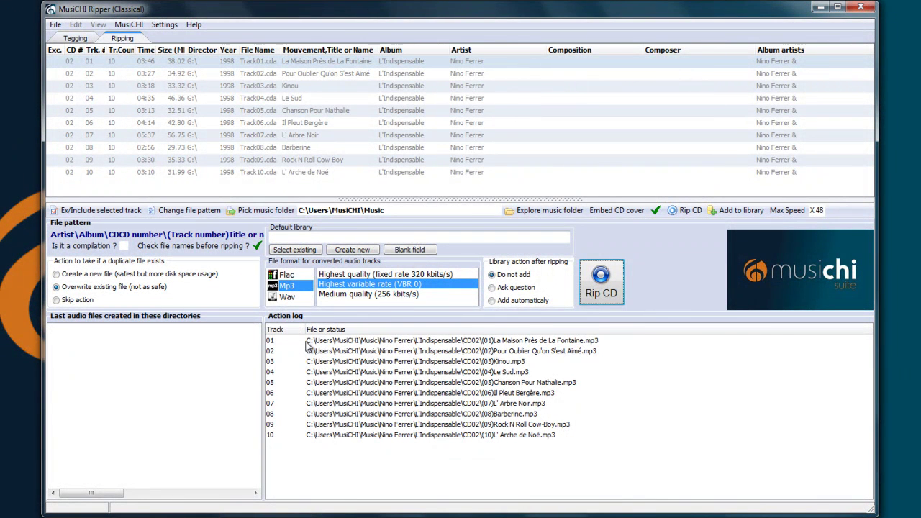
pyautogui.click(301, 210)
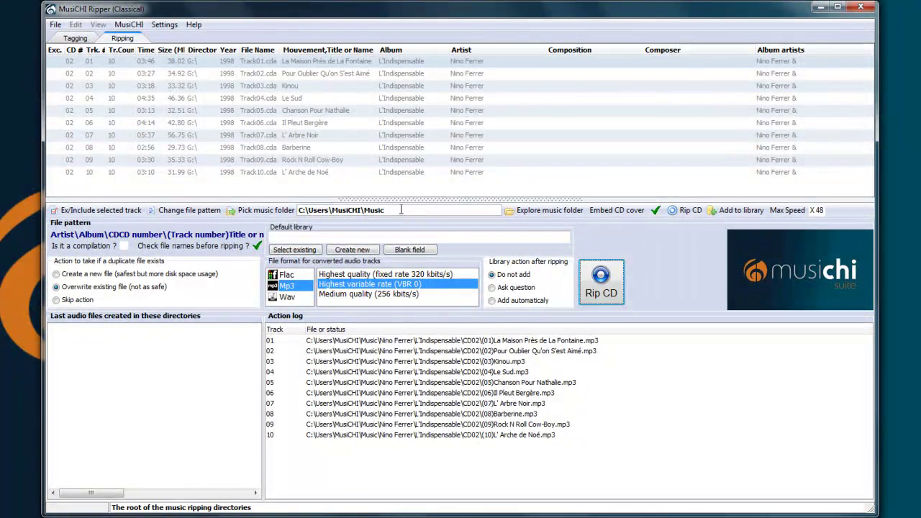
pyautogui.click(307, 343)
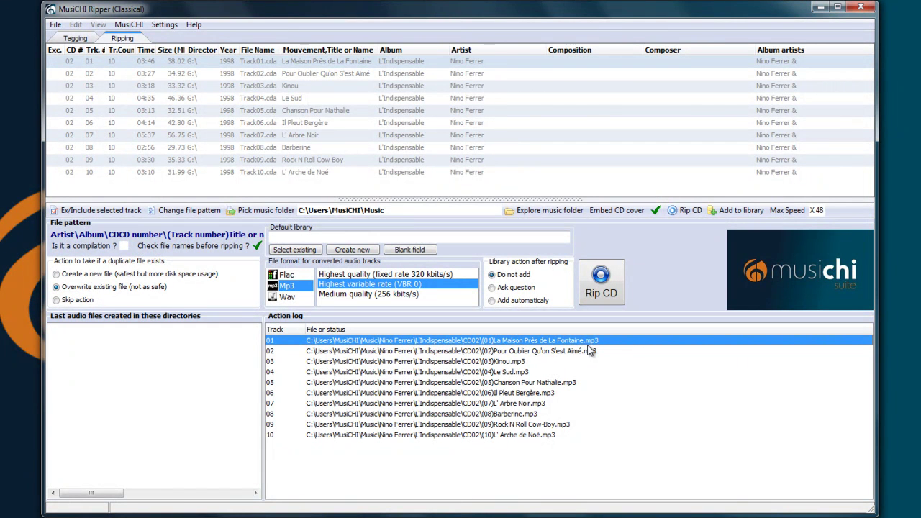
pyautogui.click(592, 280)
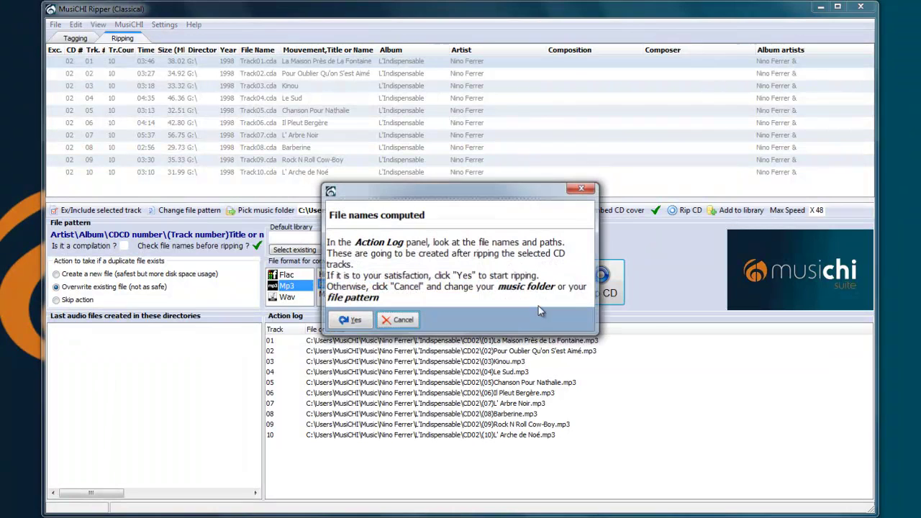
# - Accept the computed names so all ten tracks rip as MP3s into L'Indispensable\CD02
pyautogui.click(348, 321)
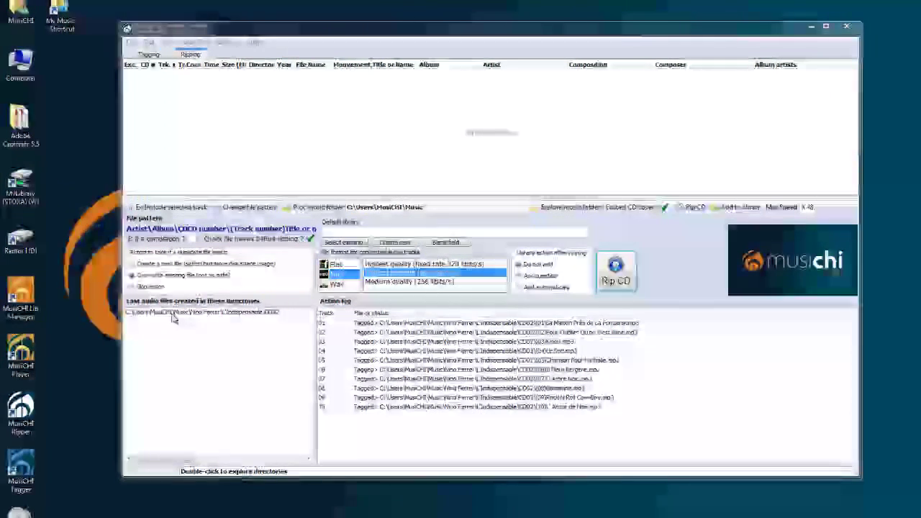
# - Open the CD02 output folder in Explorer, then go up to the L'Indispensable album folder
pyautogui.click(173, 314)
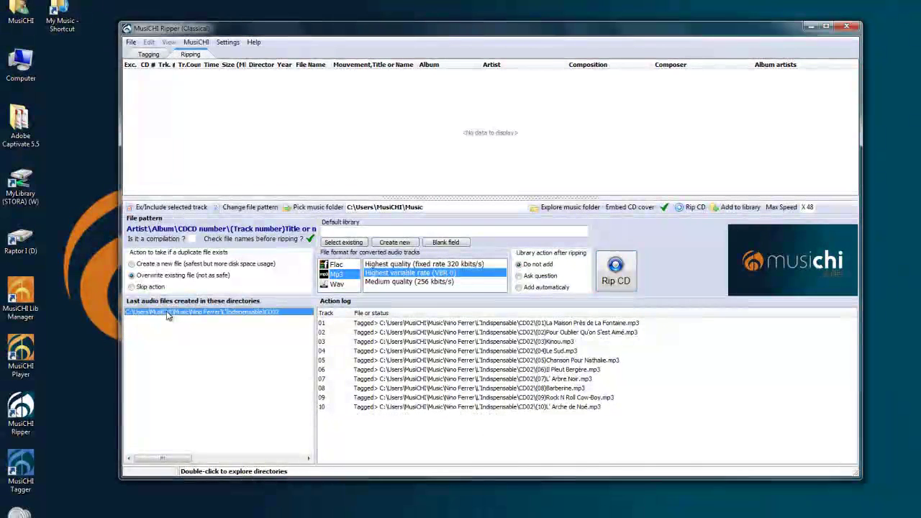
pyautogui.doubleClick(232, 318)
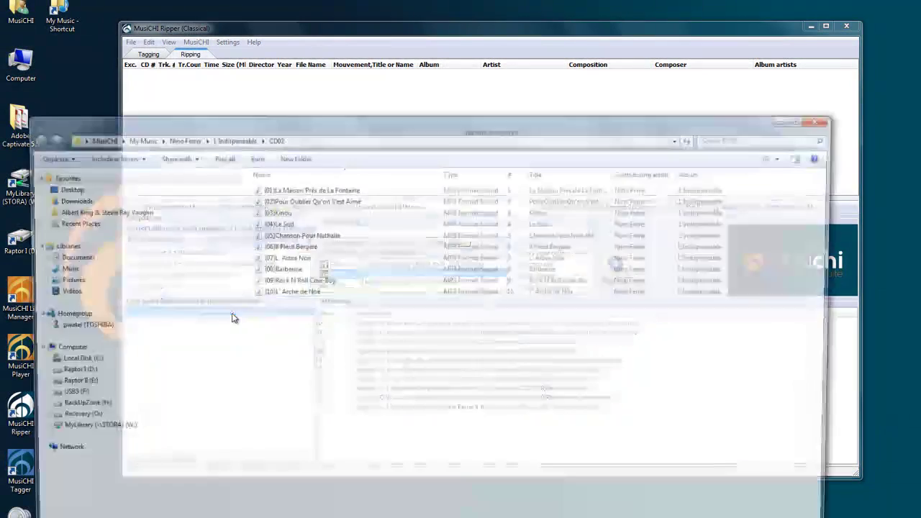
pyautogui.moveTo(330, 121); pyautogui.dragTo(510, 90)
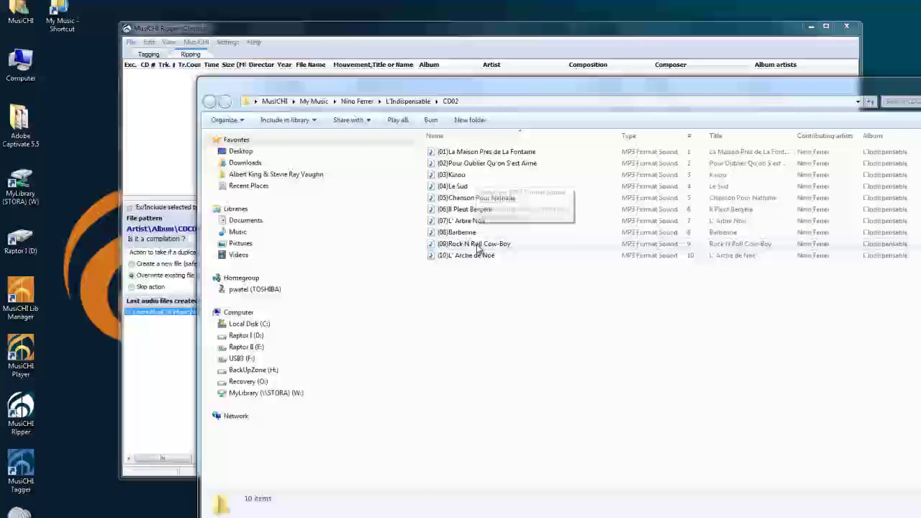
pyautogui.click(414, 104)
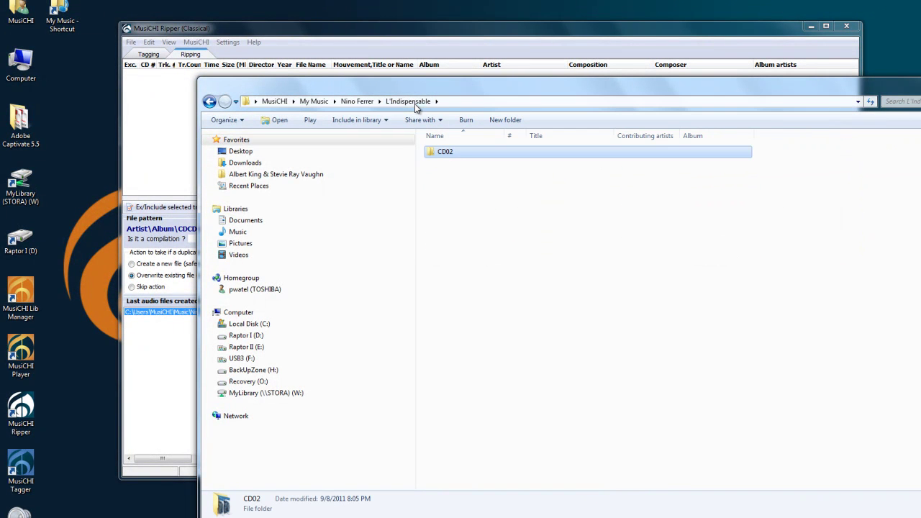
# - Launch MusiCHI Tagger, drop the CD02 folder onto its track list, and close Explorer
pyautogui.doubleClick(21, 467)
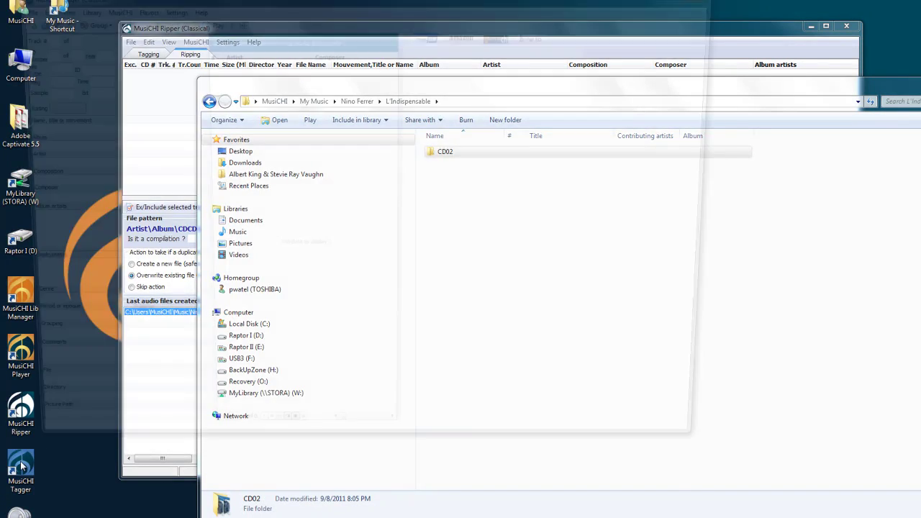
pyautogui.hotkey('alt', 'Tab')
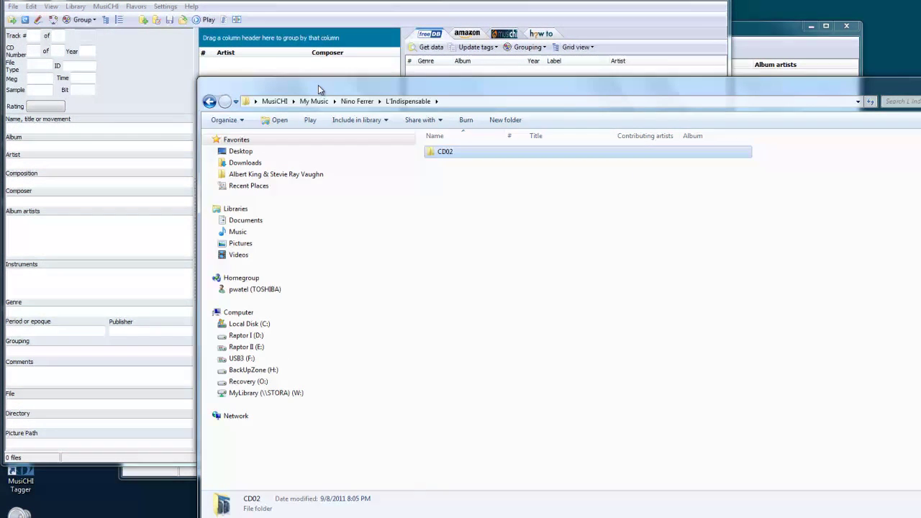
pyautogui.moveTo(318, 85); pyautogui.dragTo(355, 225)
pyautogui.moveTo(481, 294); pyautogui.dragTo(290, 147)
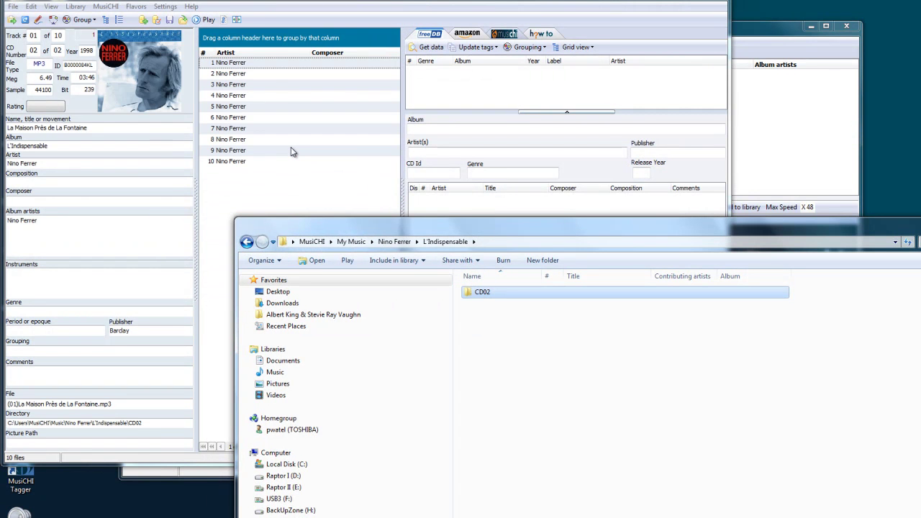
pyautogui.moveTo(892, 225); pyautogui.dragTo(692, 227)
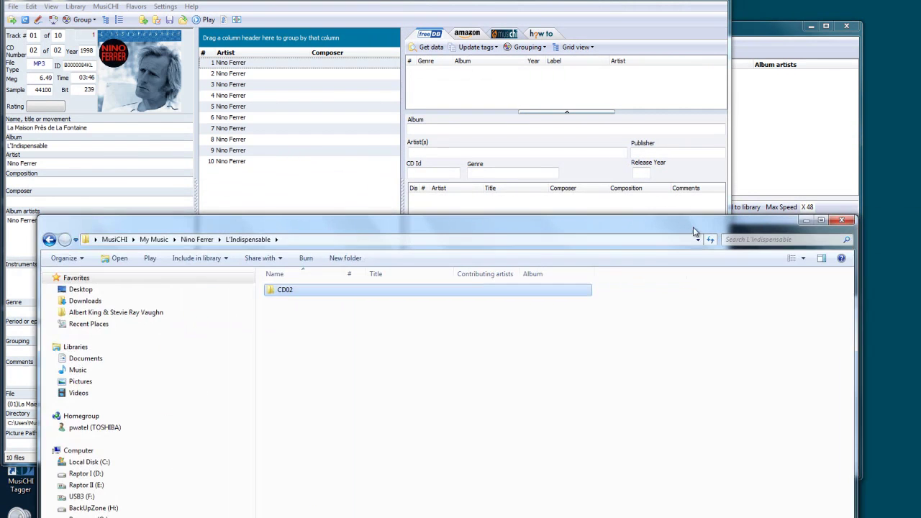
pyautogui.click(833, 226)
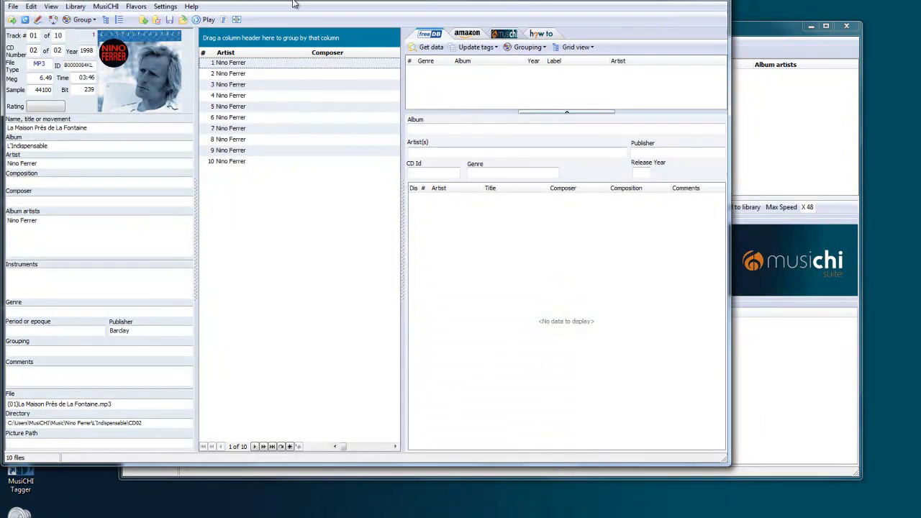
# - Shift the Tagger window right and widen the track list to reveal the Album column
pyautogui.moveTo(295, 3); pyautogui.dragTo(409, 13)
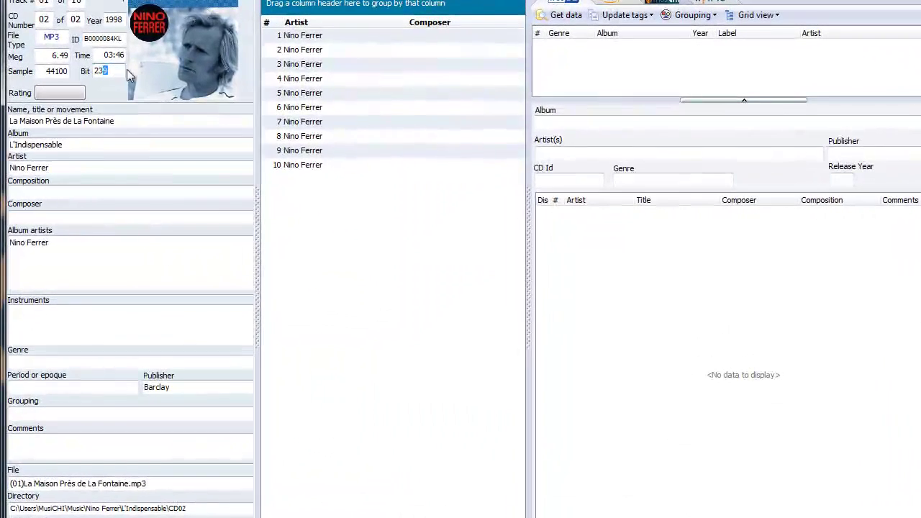
pyautogui.moveTo(528, 89); pyautogui.dragTo(713, 92)
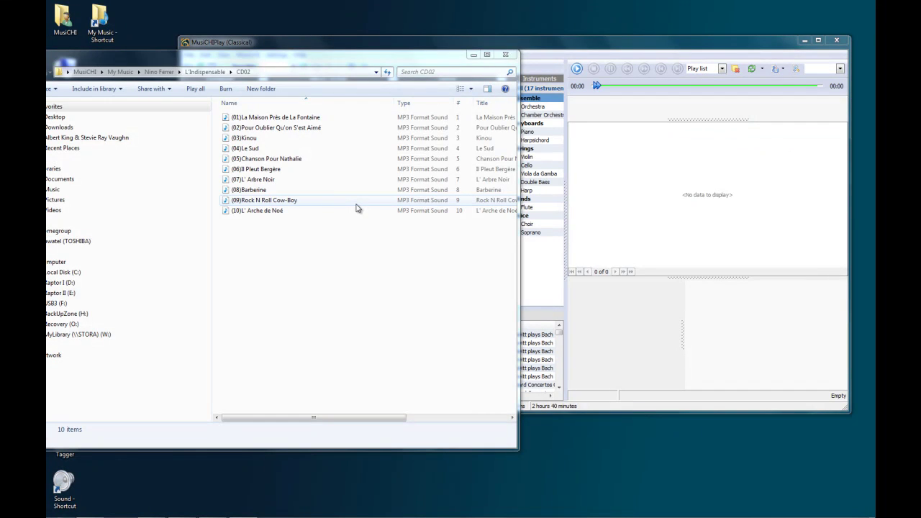
# - Add CD02 tracks 01–05 to MusiCHI Player's play list, then return Explorer to L'Indispensable
pyautogui.click(304, 118)
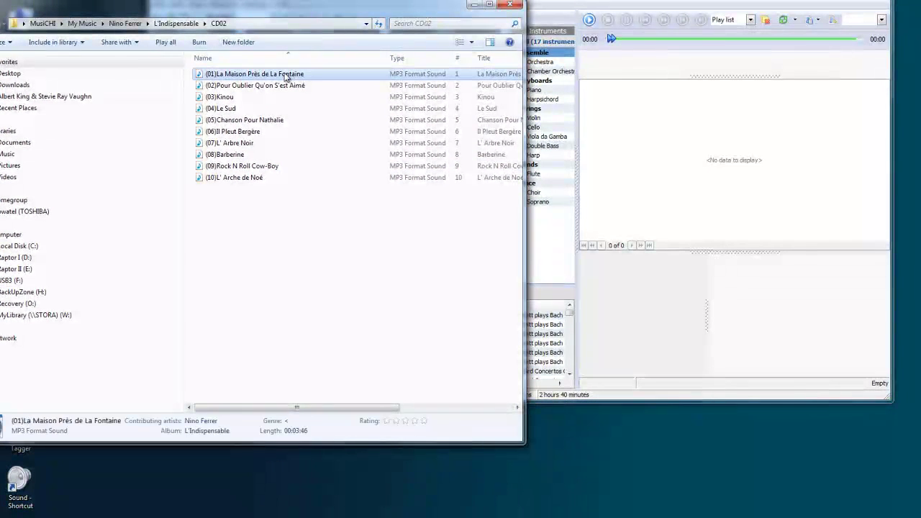
pyautogui.keyDown('shift'); pyautogui.click(245, 119); pyautogui.keyUp('shift')
pyautogui.moveTo(245, 119); pyautogui.dragTo(629, 113)
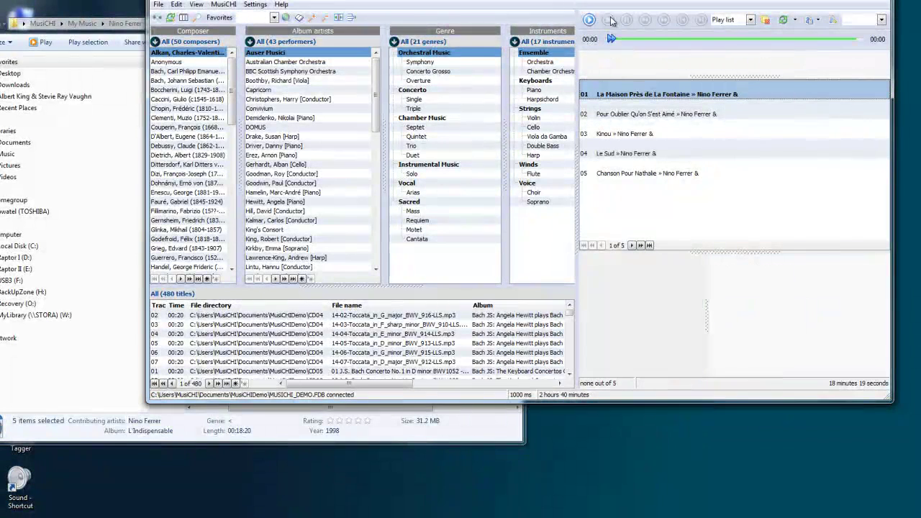
pyautogui.click(129, 14)
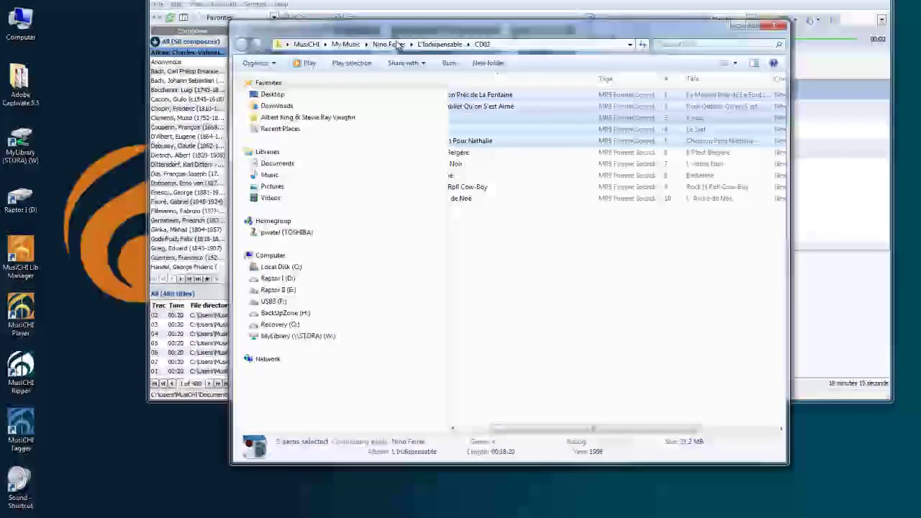
pyautogui.click(440, 45)
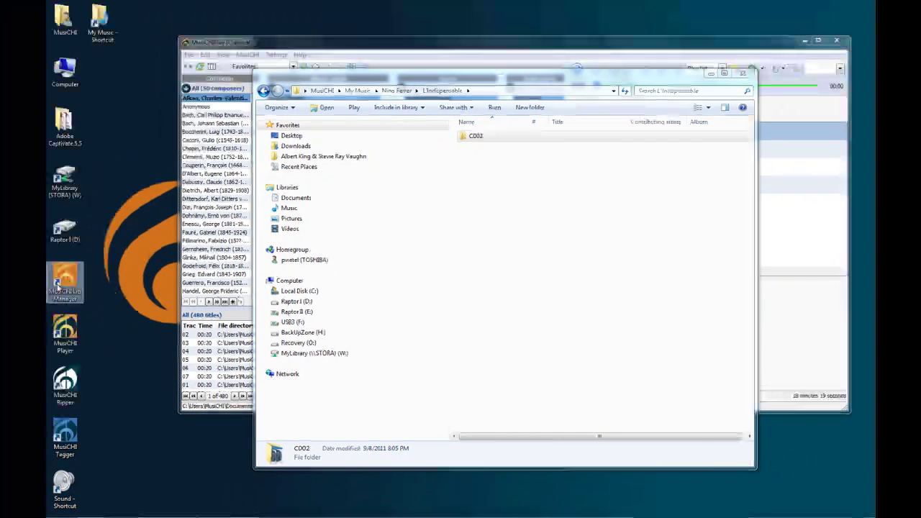
# - Start MusiCHI Library Manager and import the CD02 folder into MUSICHITEST, answering Yes
pyautogui.click(14, 260)
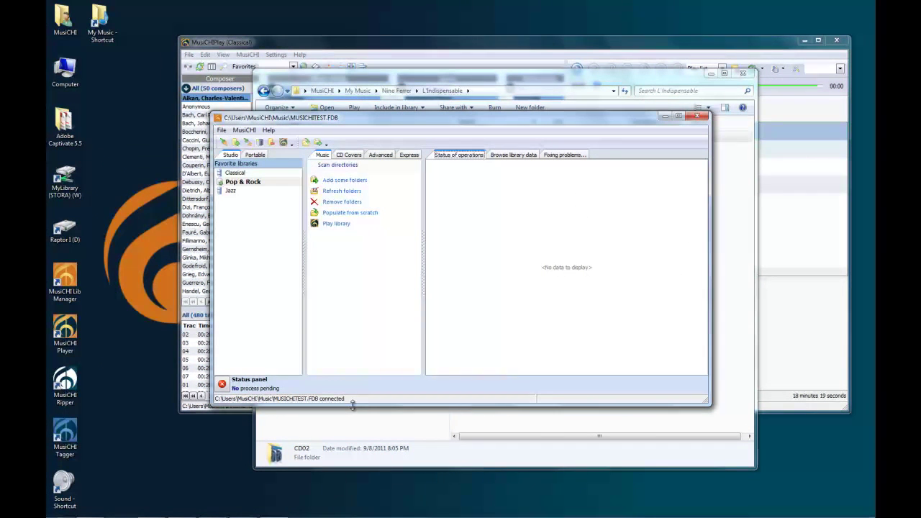
pyautogui.click(506, 75)
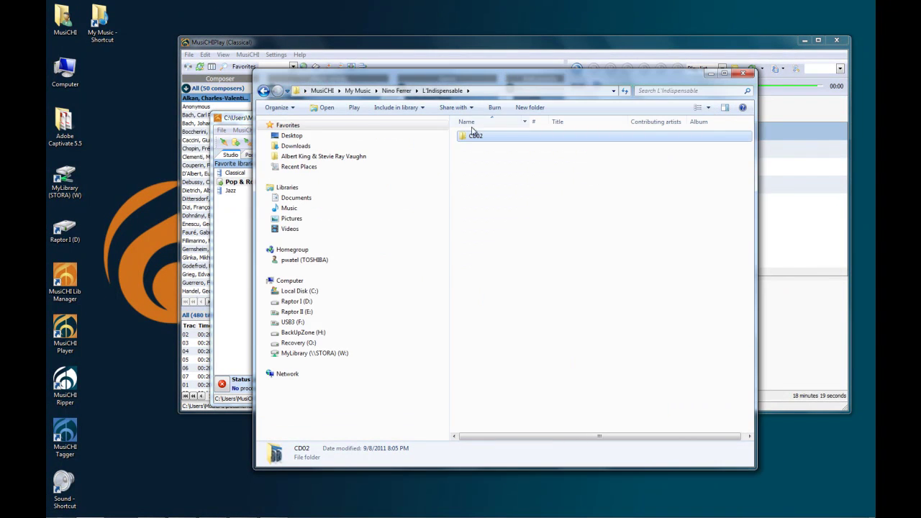
pyautogui.moveTo(487, 91); pyautogui.dragTo(678, 87)
pyautogui.moveTo(675, 134); pyautogui.dragTo(430, 244)
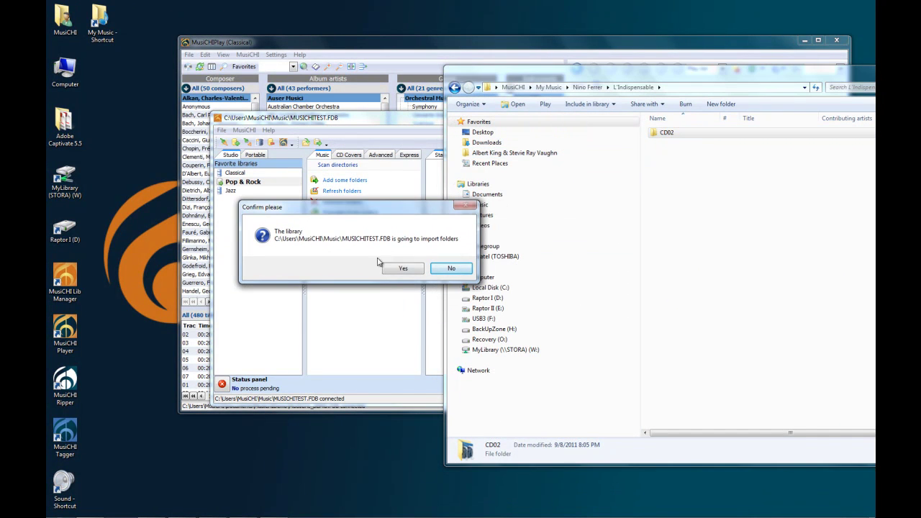
pyautogui.press('y')
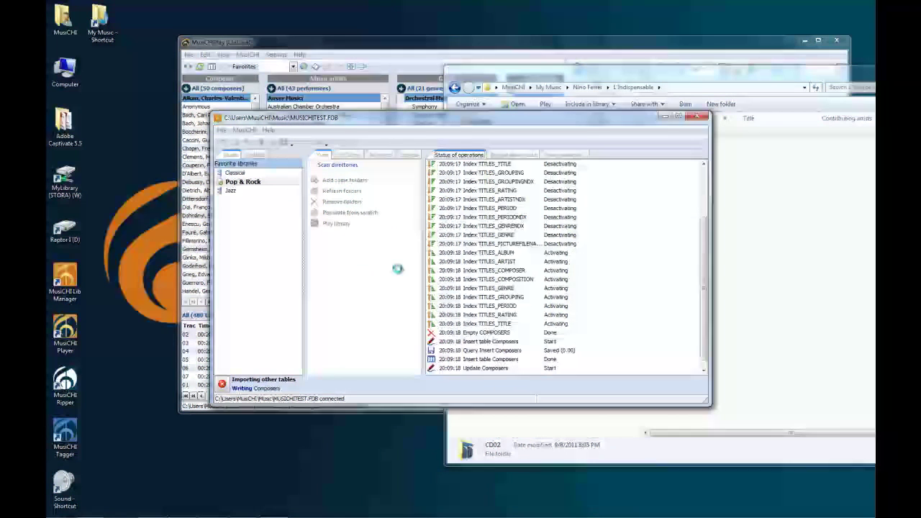